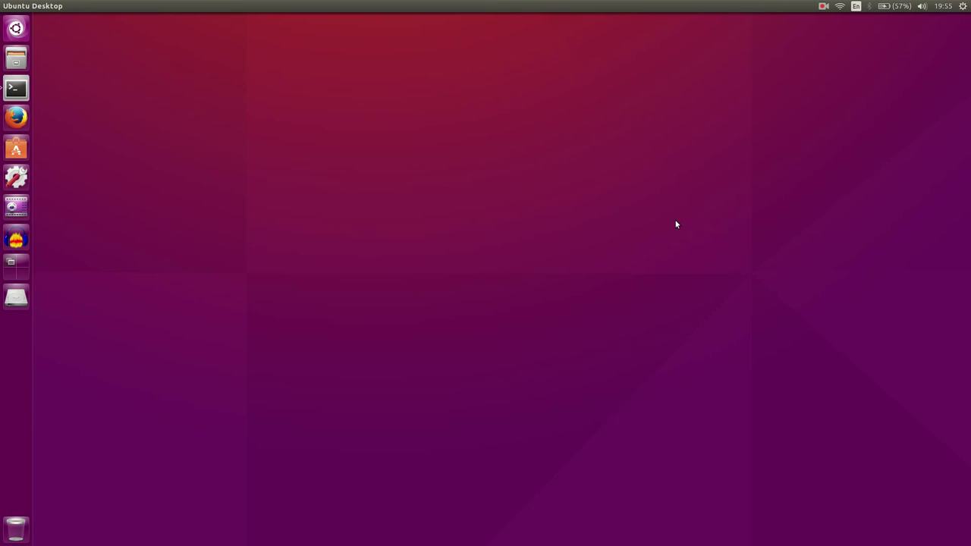
{"action": "key", "text": "super"}
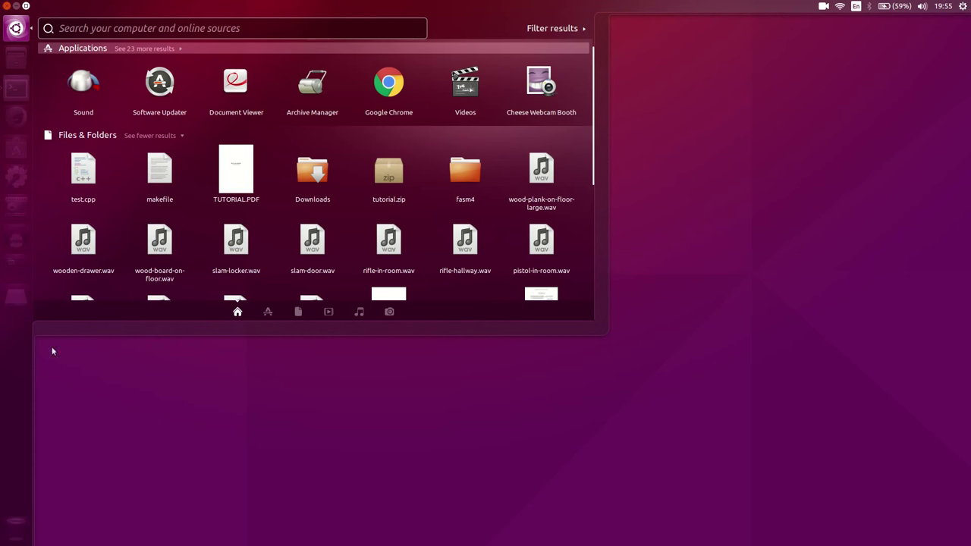
{"action": "left_click", "coordinate": [741, 259]}
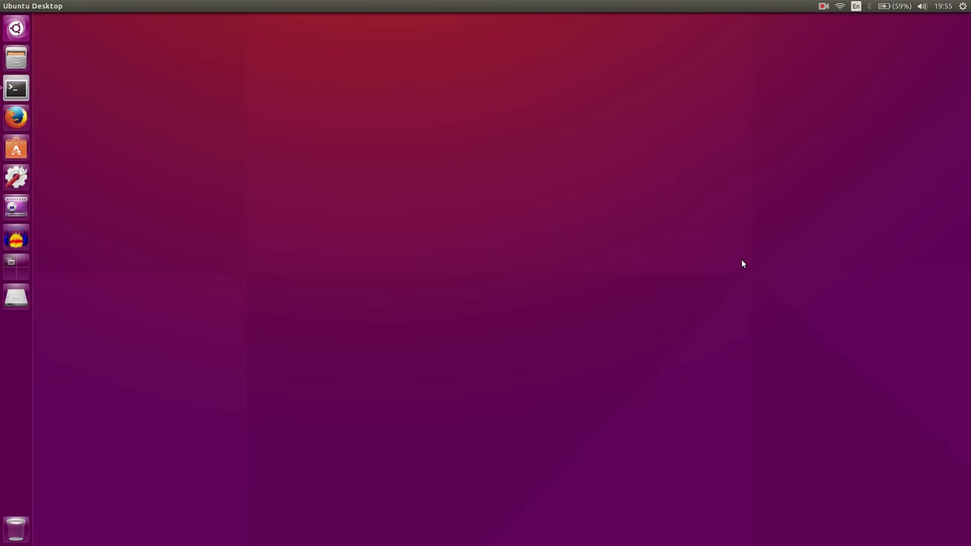
Switch to the workspace with the Terminal and list the files in the workspace folder
{"action": "key", "text": "ctrl+alt+Right"}
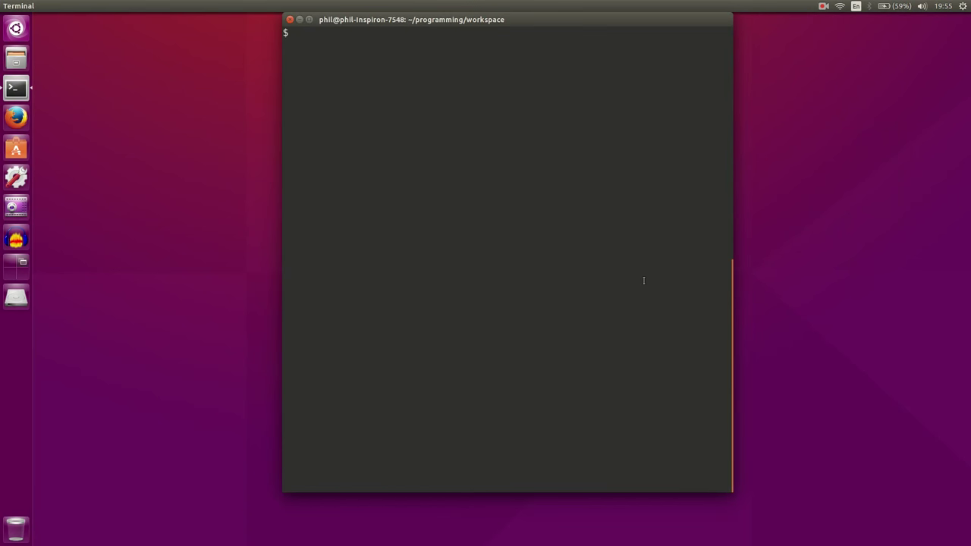
{"action": "type", "text": "ls"}
{"action": "key", "text": "Return"}
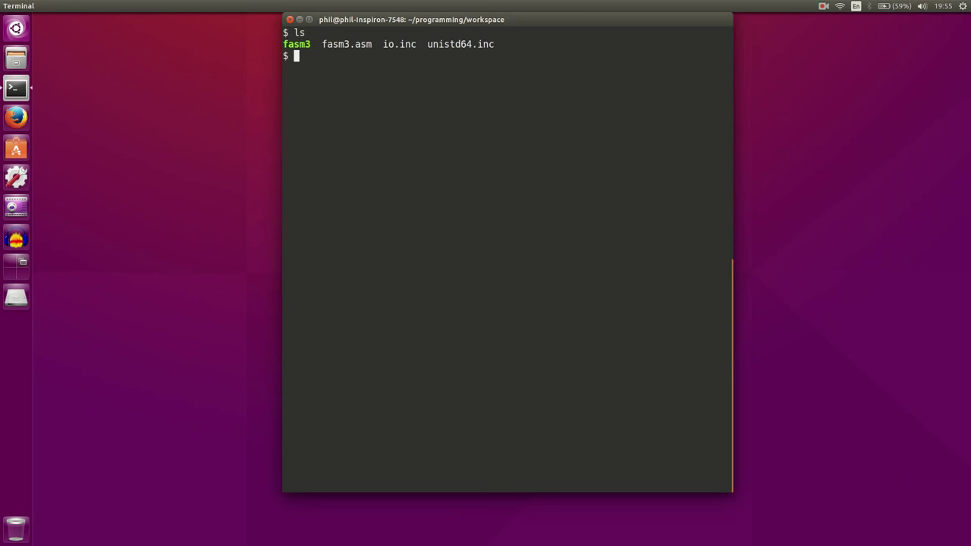
Print the contents of unistd64.inc with cat and look through its system call definitions
{"action": "type", "text": "cat inst"}
{"action": "key", "text": "BackSpace"}
{"action": "key", "text": "BackSpace"}
{"action": "key", "text": "BackSpace"}
{"action": "key", "text": "BackSpace"}
{"action": "type", "text": "un"}
{"action": "key", "text": "Tab"}
{"action": "key", "text": "Return"}
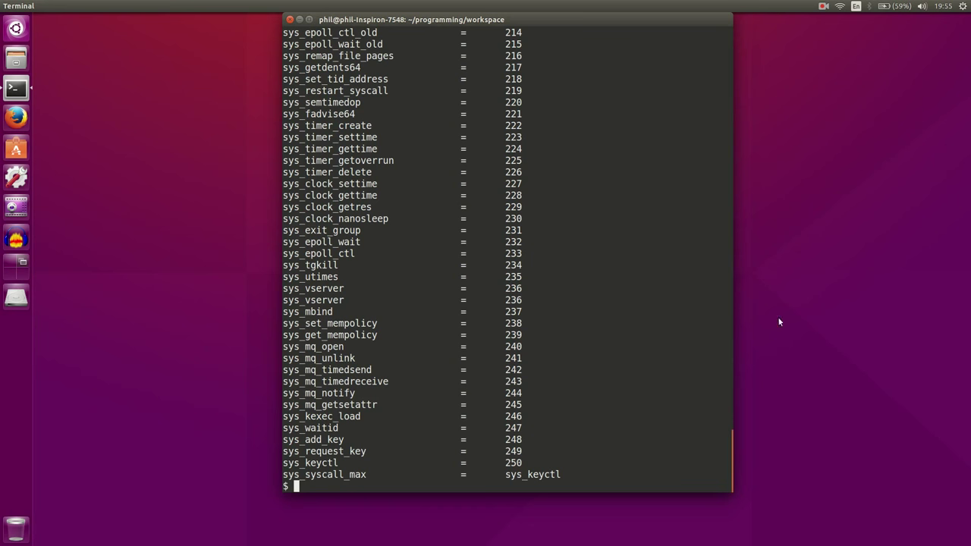
{"action": "scroll", "coordinate": [614, 313], "scroll_direction": "up", "scroll_amount": 10}
{"action": "scroll", "coordinate": [615, 312], "scroll_direction": "up", "scroll_amount": 15}
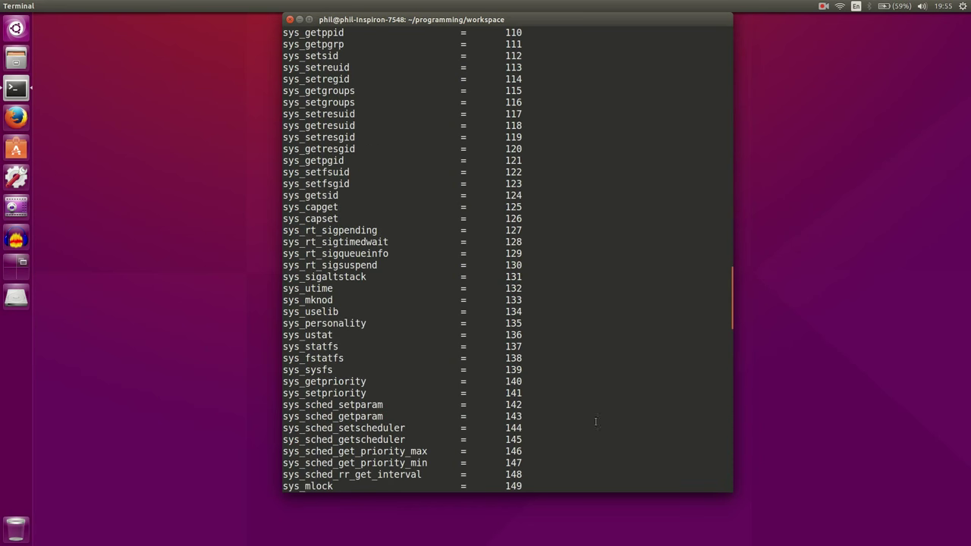
{"action": "left_click_drag", "start_coordinate": [732, 299], "coordinate": [724, 485]}
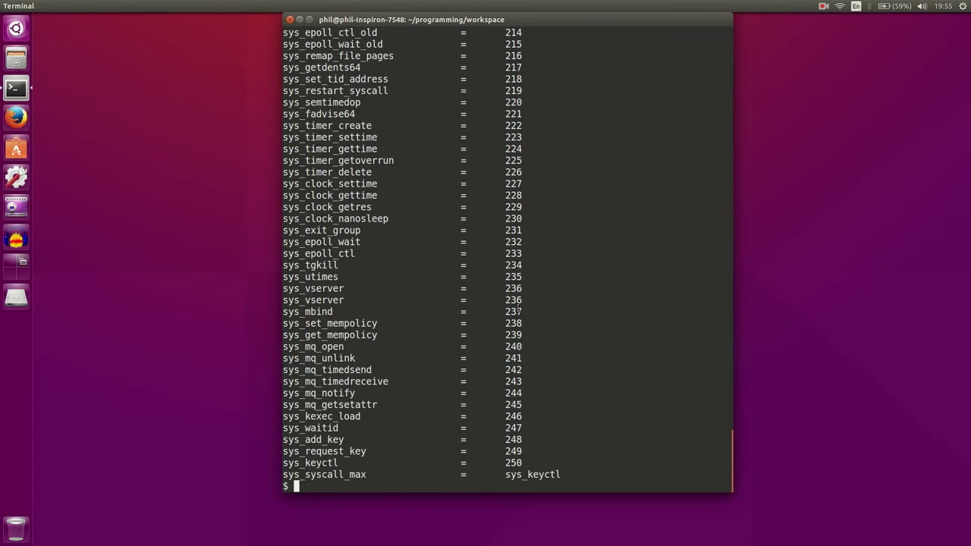
{"action": "key", "text": "ctrl+d"}
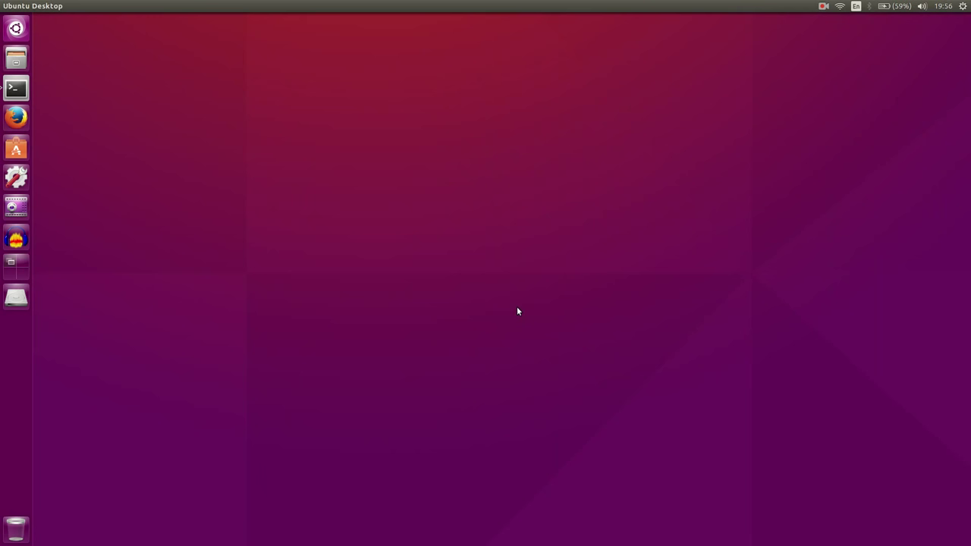
{"action": "left_click", "coordinate": [18, 124]}
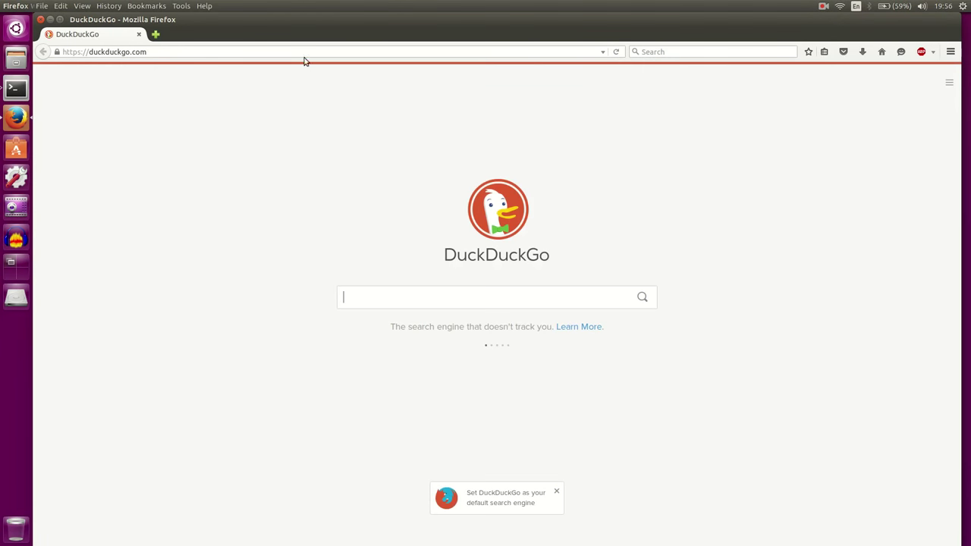
{"action": "left_click", "coordinate": [309, 51]}
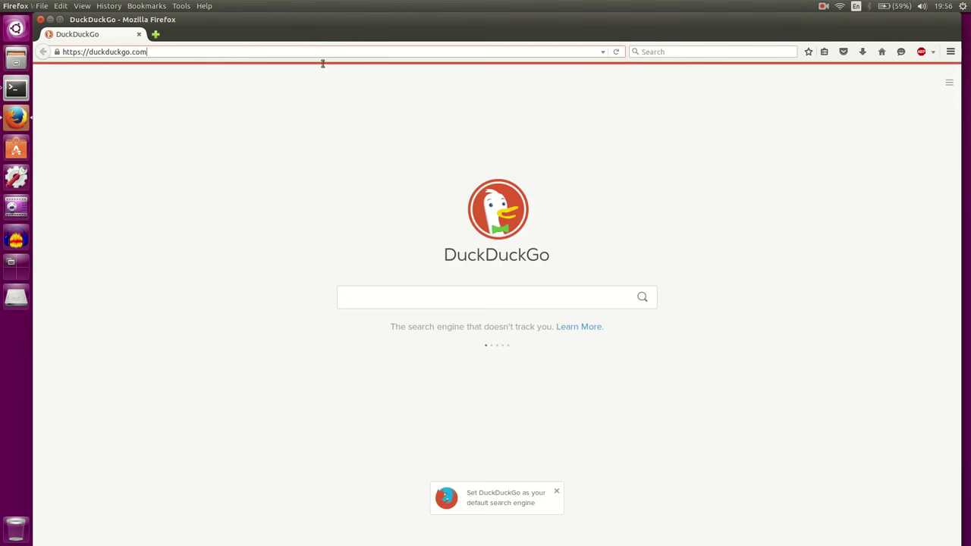
{"action": "key", "text": "ctrl+a"}
{"action": "type", "text": "ubuntu"}
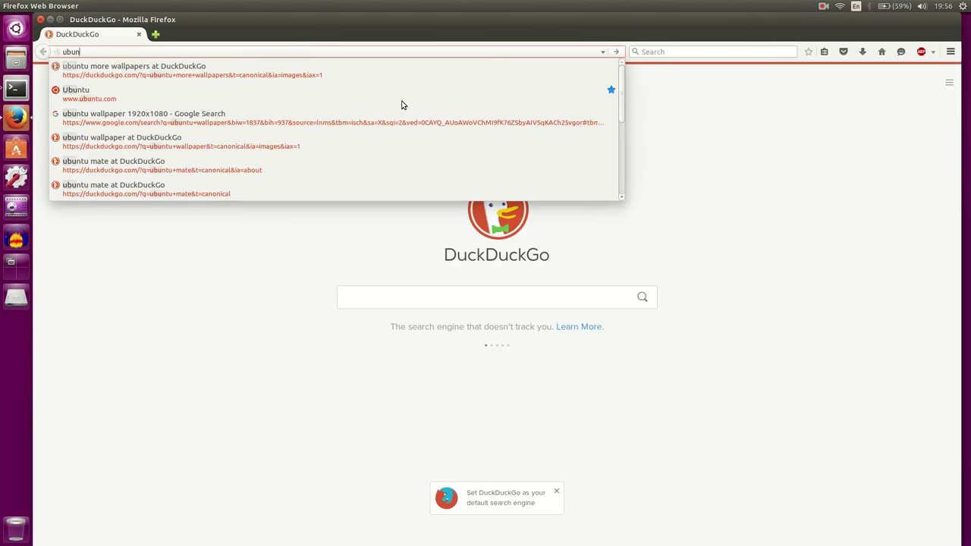
{"action": "key", "text": "Down"}
{"action": "key", "text": "Down"}
{"action": "key", "text": "Return"}
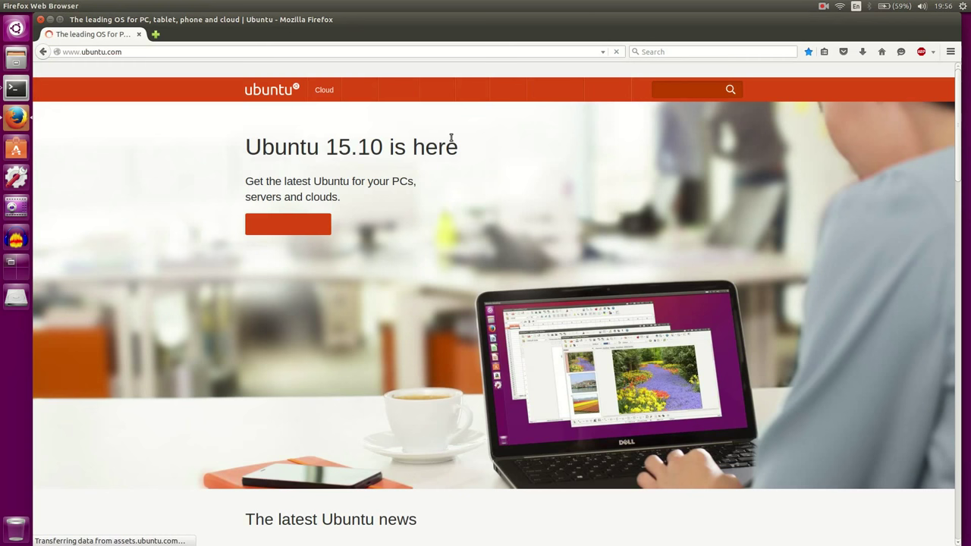
{"action": "left_click_drag", "start_coordinate": [959, 143], "coordinate": [968, 85]}
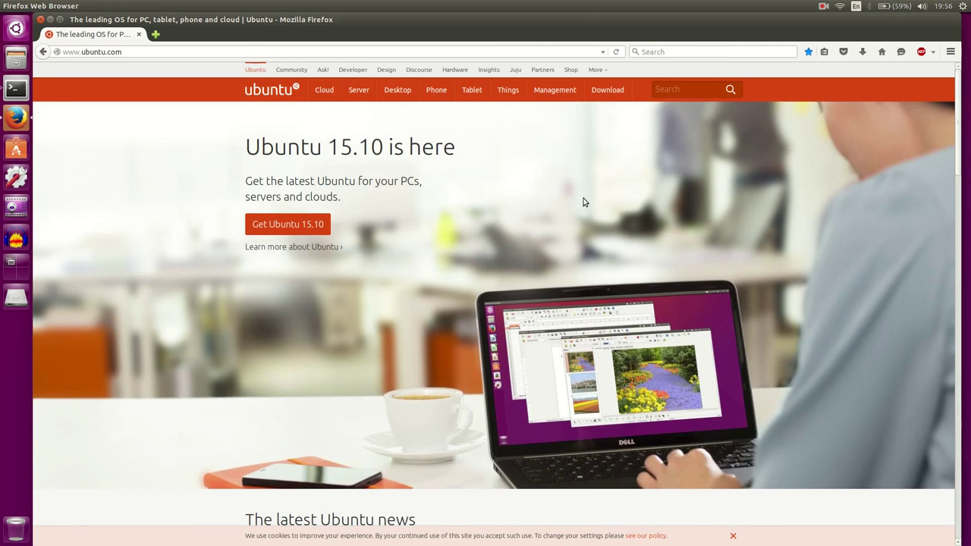
Leave Firefox, return to the Terminal and clear its output
{"action": "key", "text": "ctrl+super+d"}
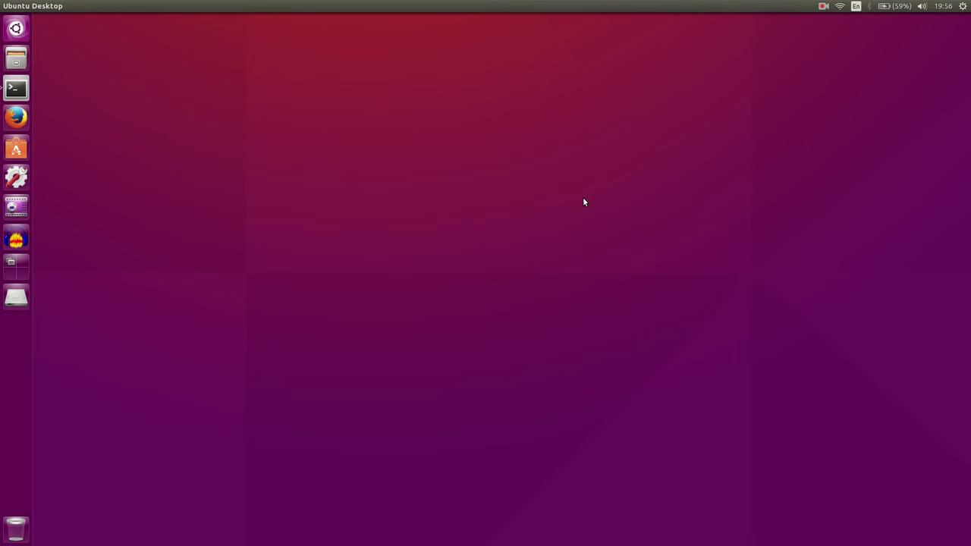
{"action": "key", "text": "alt+Tab"}
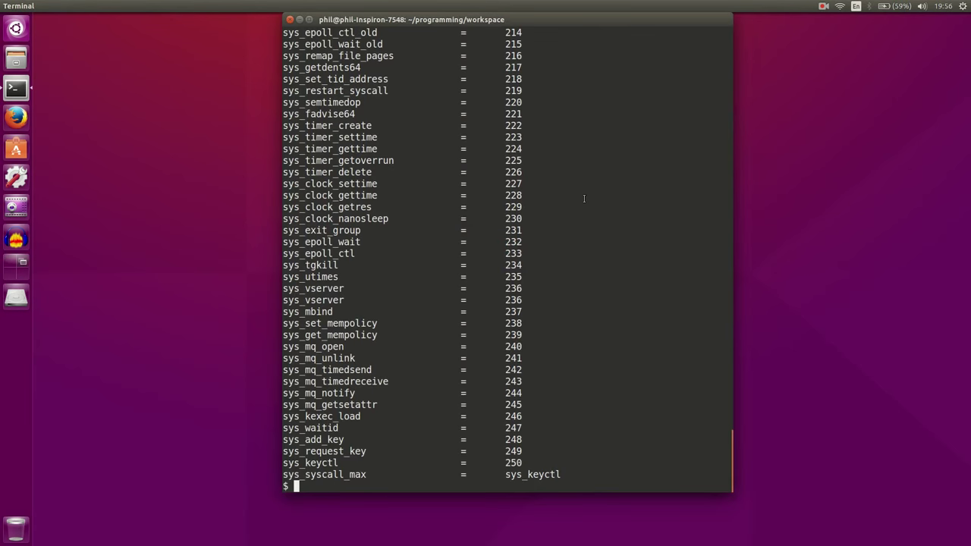
{"action": "type", "text": "clear"}
{"action": "key", "text": "Return"}
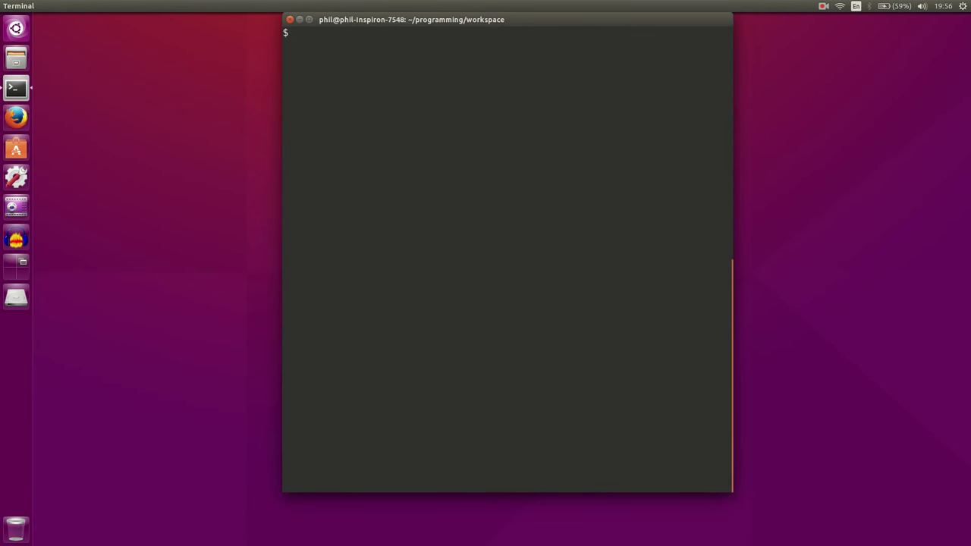
Check the installed GCC version with gcc --version
{"action": "type", "text": "gcc --version"}
{"action": "key", "text": "Return"}
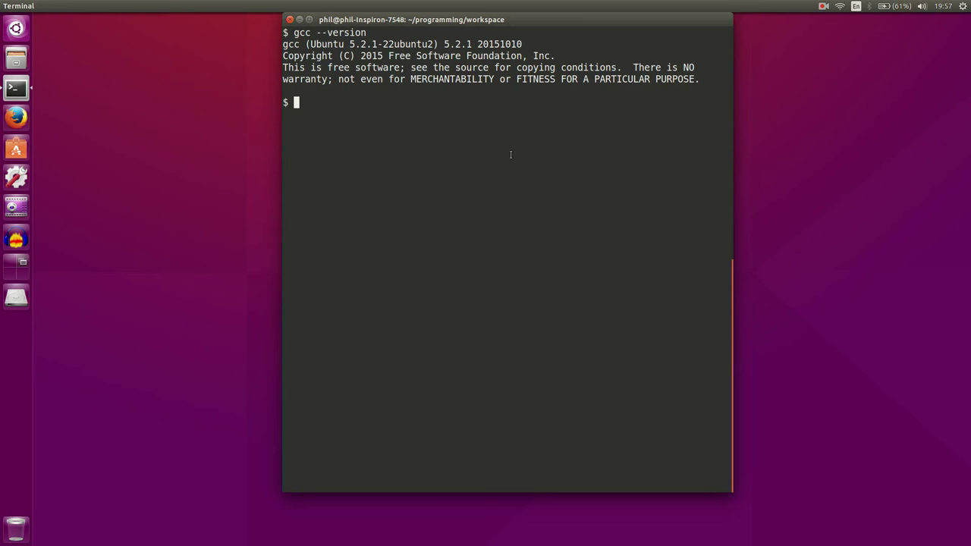
{"action": "scroll", "coordinate": [512, 155], "scroll_direction": "up", "scroll_amount": 4}
{"action": "scroll", "coordinate": [512, 159], "scroll_direction": "down", "scroll_amount": 4}
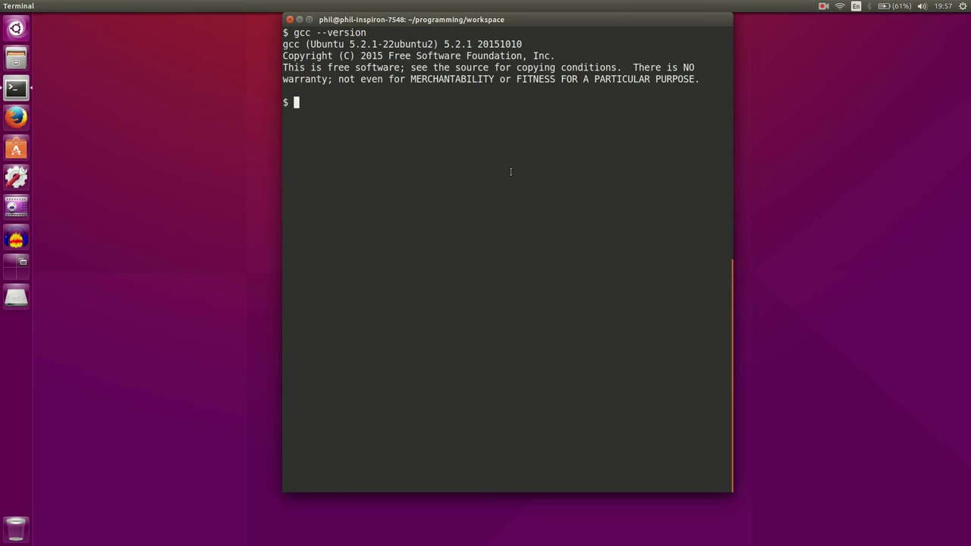